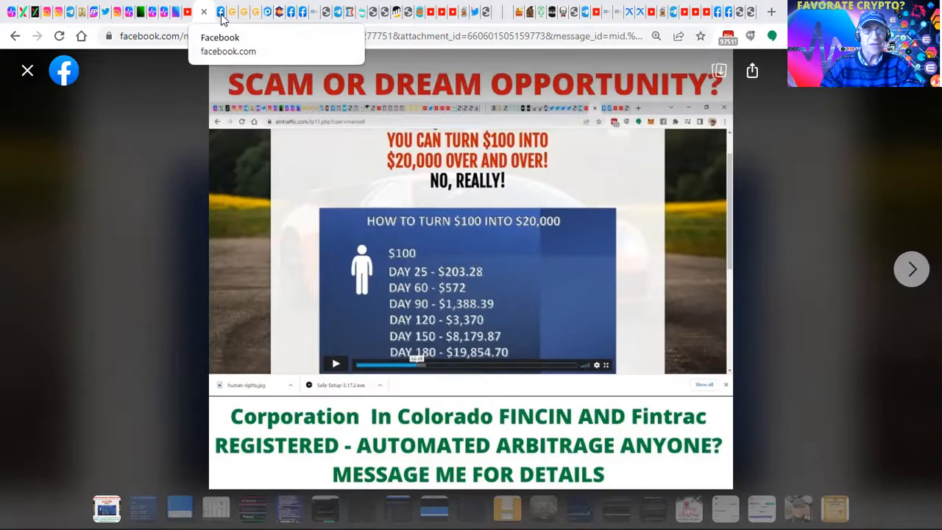
View the Crypto OTC Arbitrage advert image, then switch to the COTPS transaction hall.
key(Right)
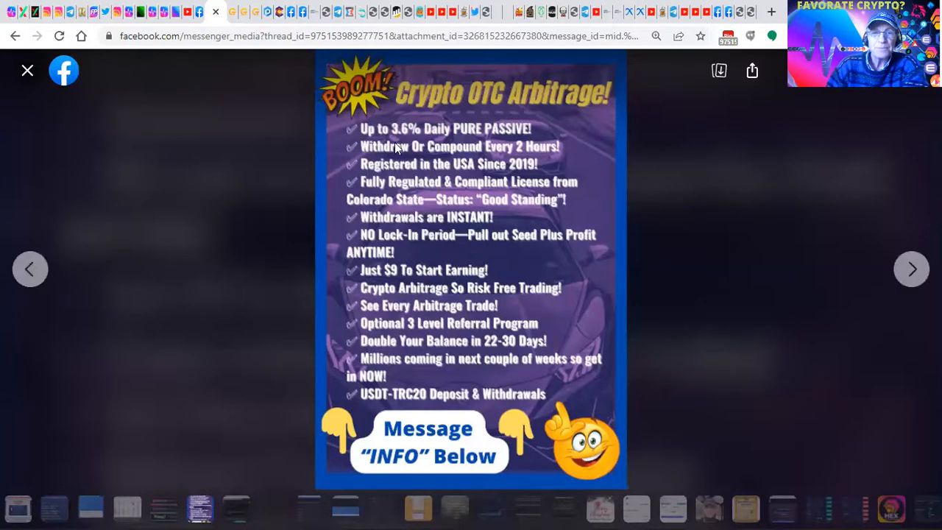
mouse_move(471, 268)
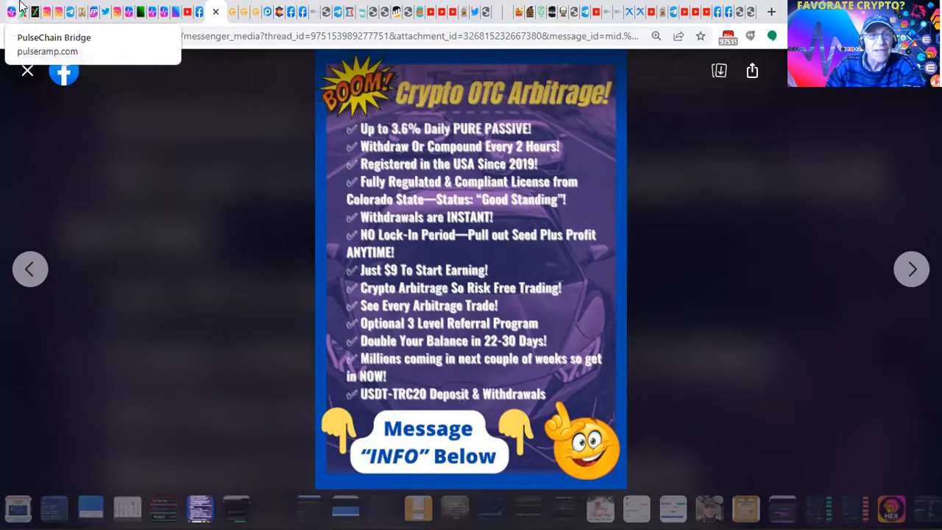
click(234, 15)
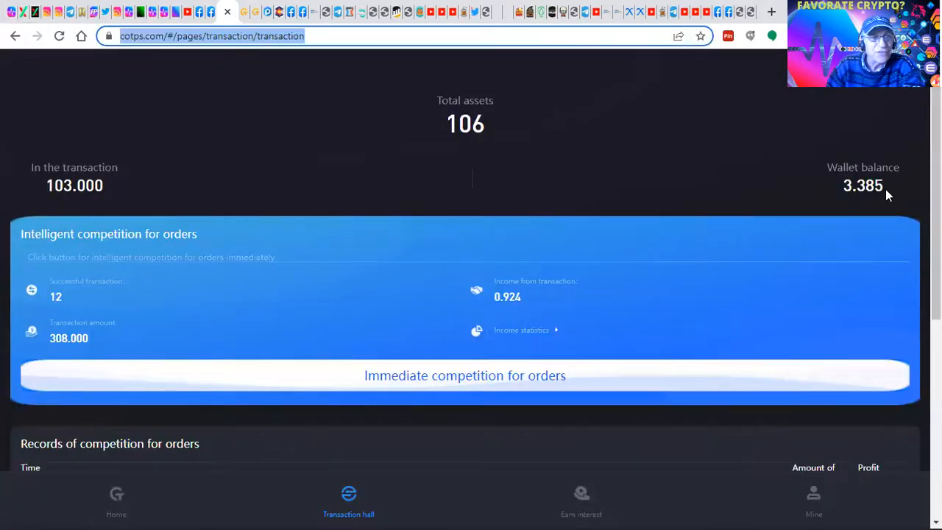
Reload the transaction hall so the wallet balance shows 106.694 and total assets 107.
click(59, 36)
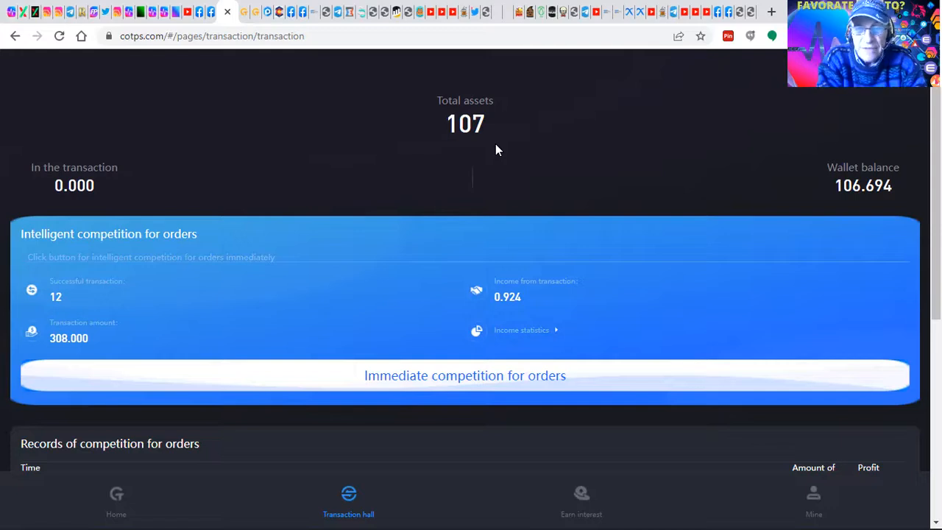
Compete for and sell into two orders of 50 and 32 USDT, confirming each success.
click(463, 384)
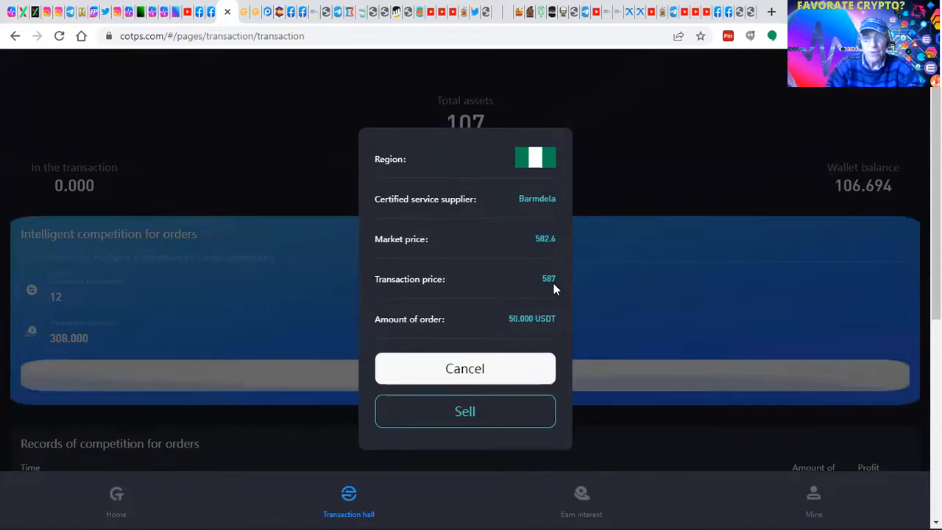
click(469, 416)
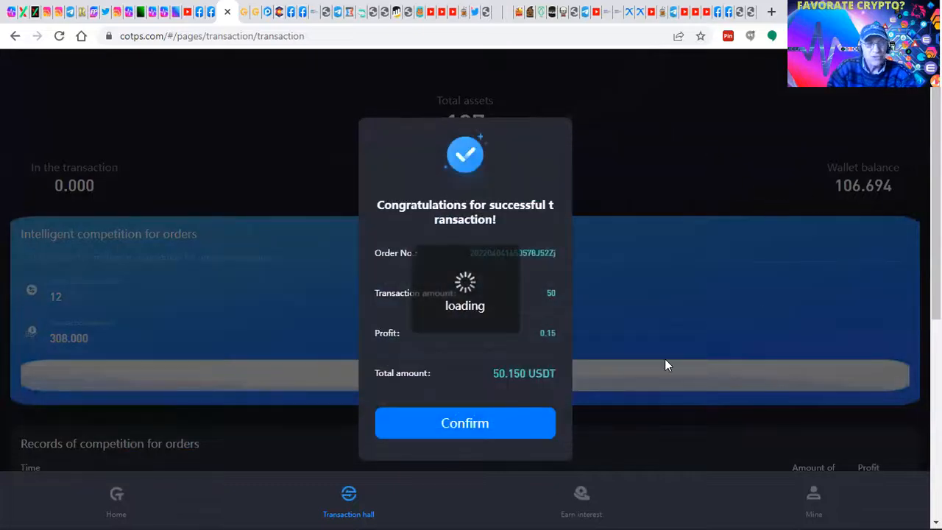
click(465, 424)
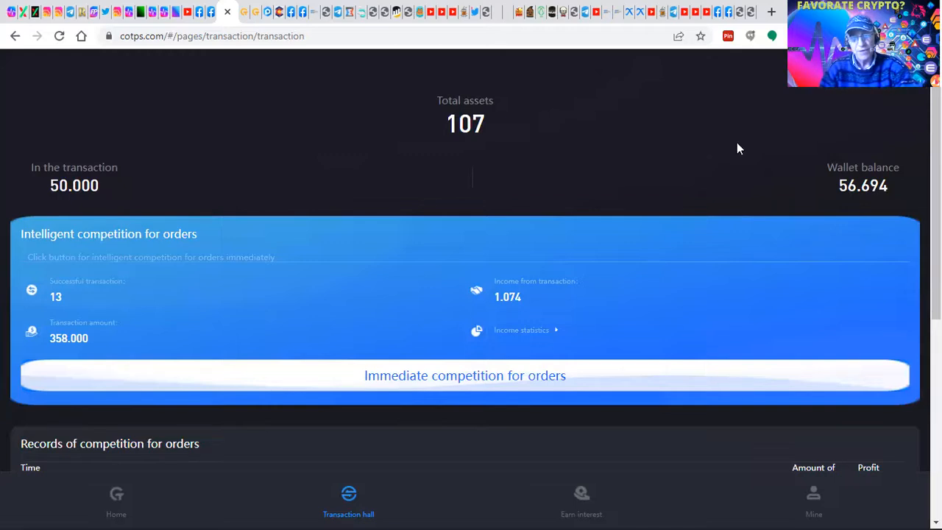
click(467, 380)
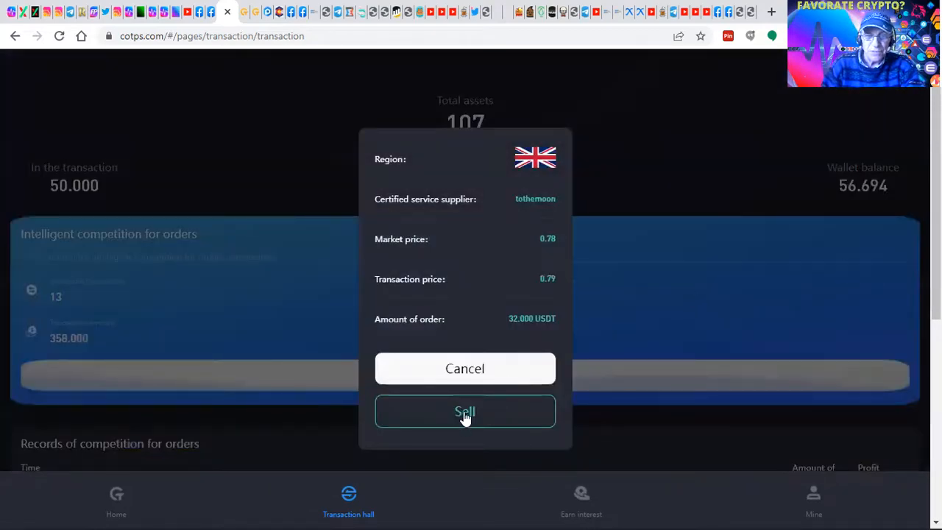
click(464, 413)
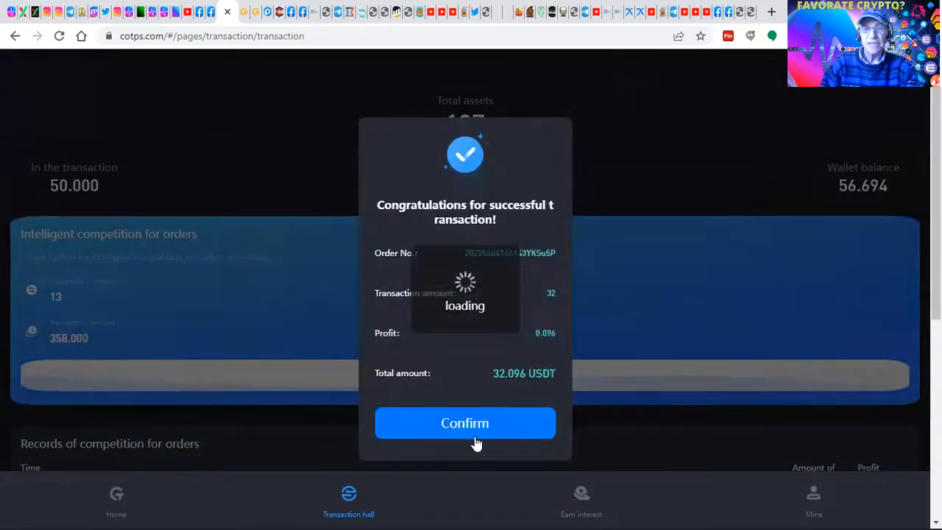
click(479, 433)
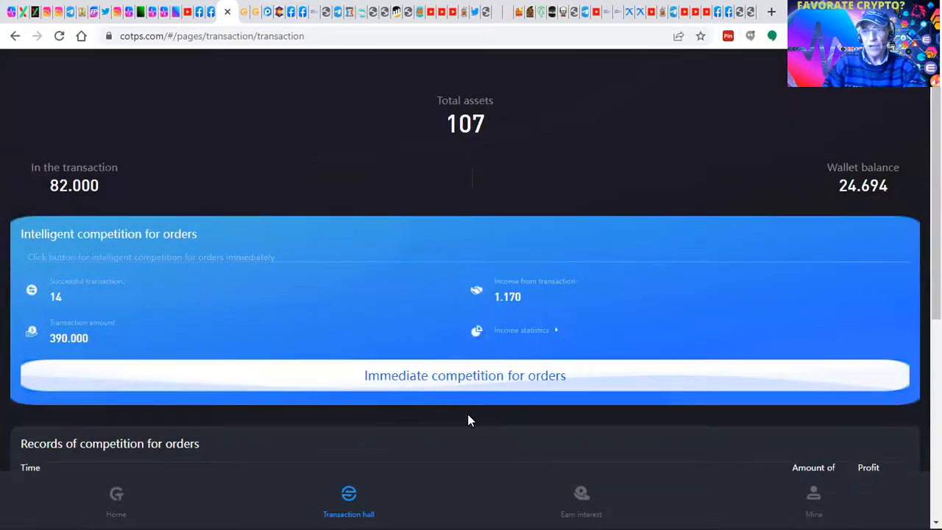
Compete for and sell into two more orders of 16 and 6 USDT, confirming each success.
click(479, 377)
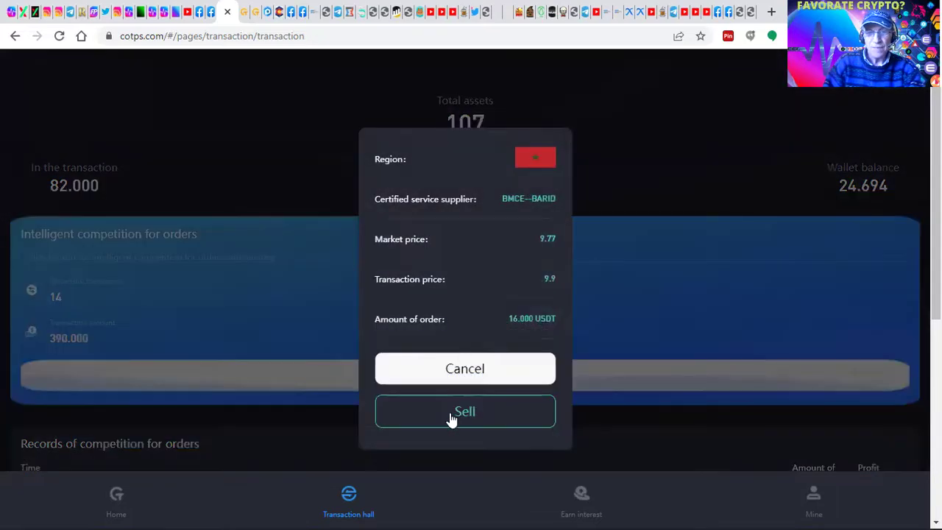
click(452, 419)
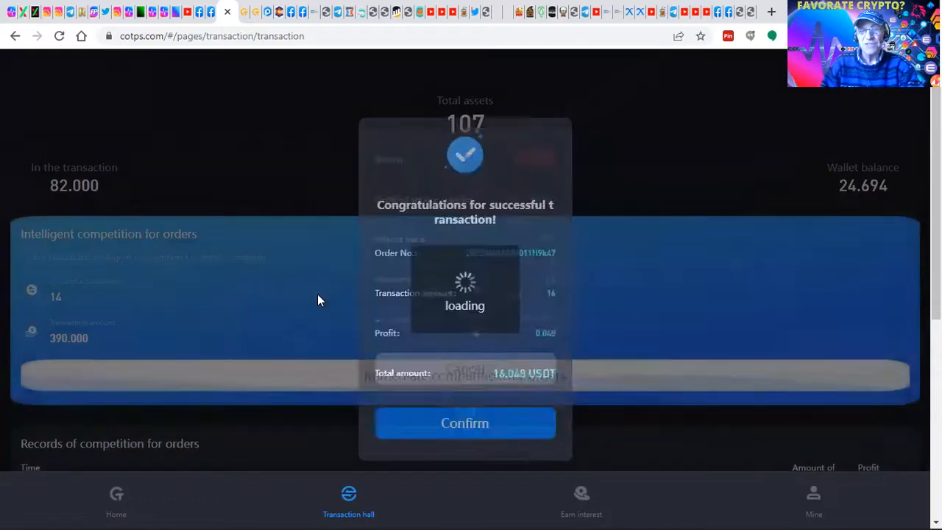
click(460, 431)
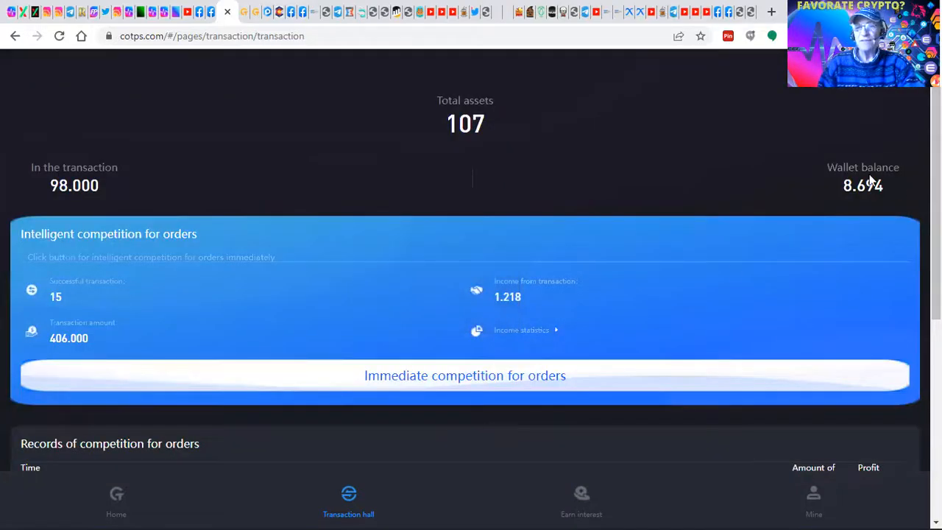
click(456, 390)
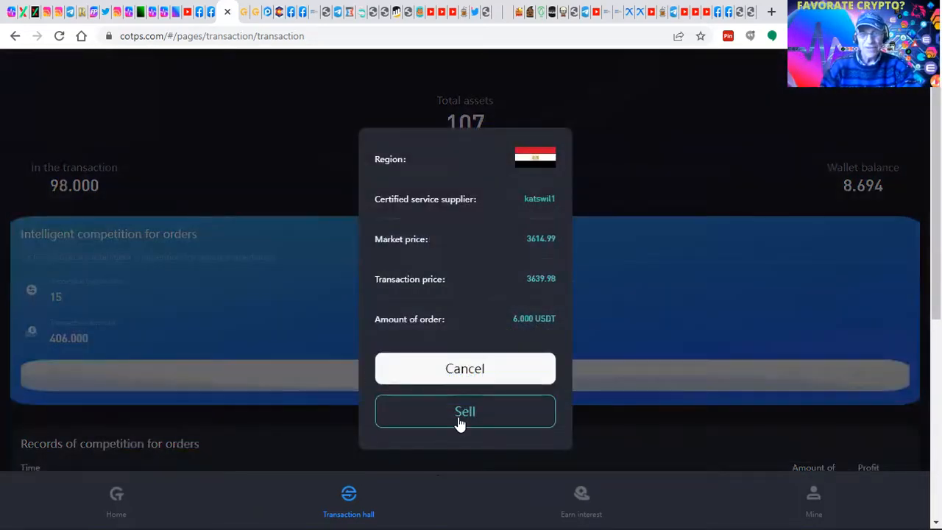
click(463, 418)
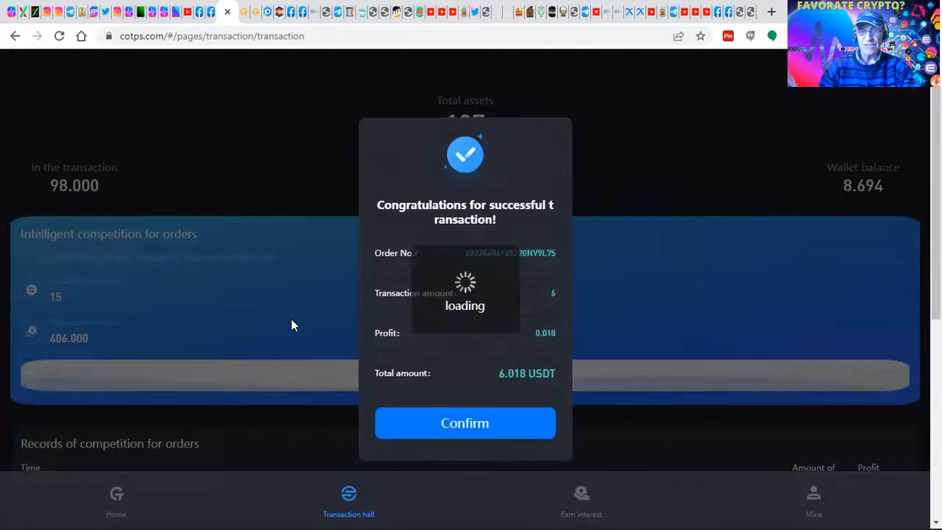
click(462, 425)
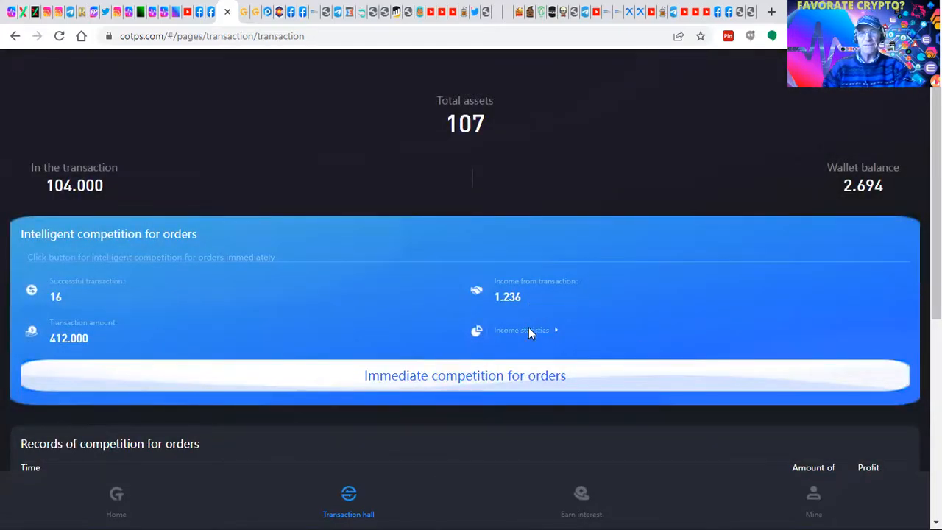
Bring up the income statistics page with total orders, amounts and profits.
click(532, 332)
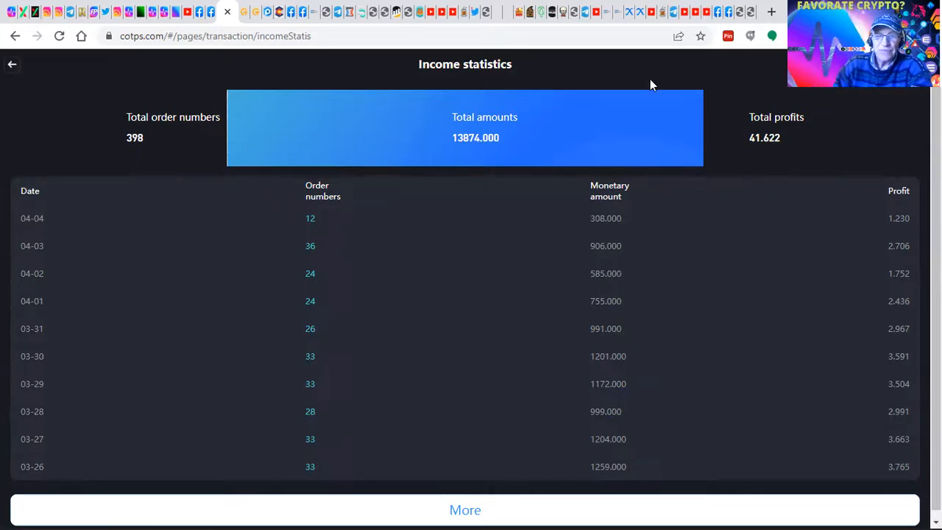
scroll(529, 318, down, 1)
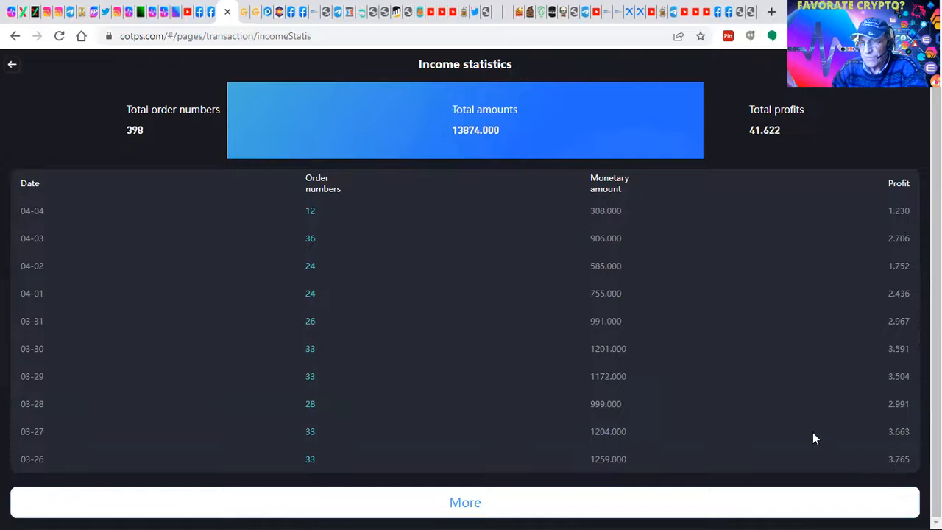
Load older daily income rows back to 03-22, then return to the transaction hall.
click(461, 505)
scroll(458, 471, down, 1)
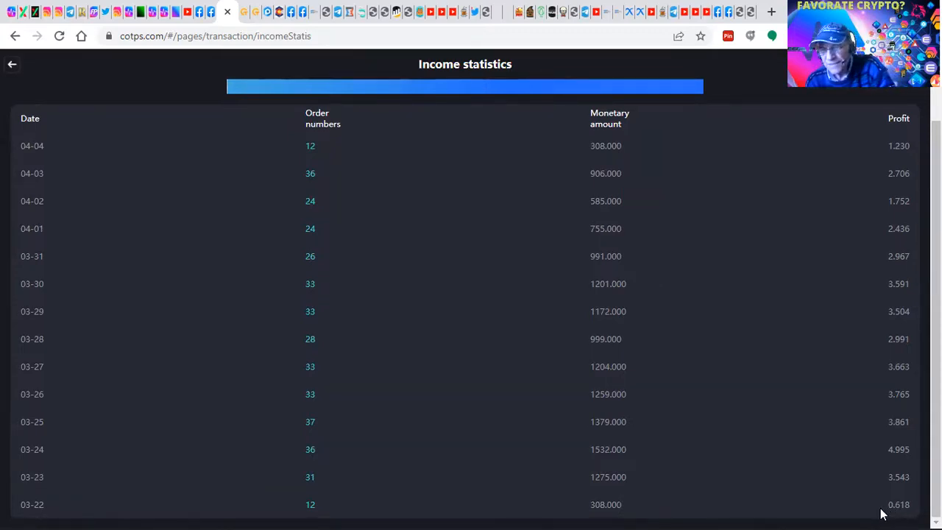
click(11, 66)
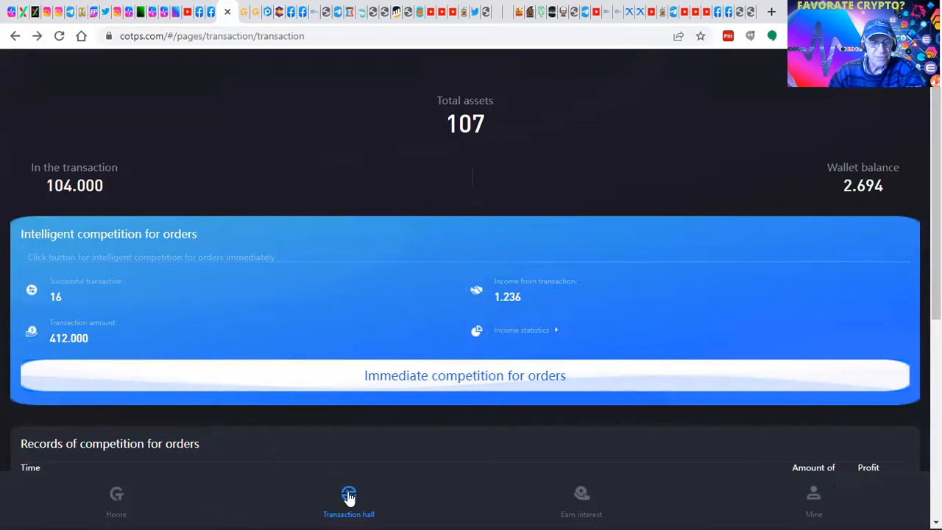
scroll(379, 342, down, 1)
scroll(379, 343, down, 2)
scroll(294, 343, down, 1)
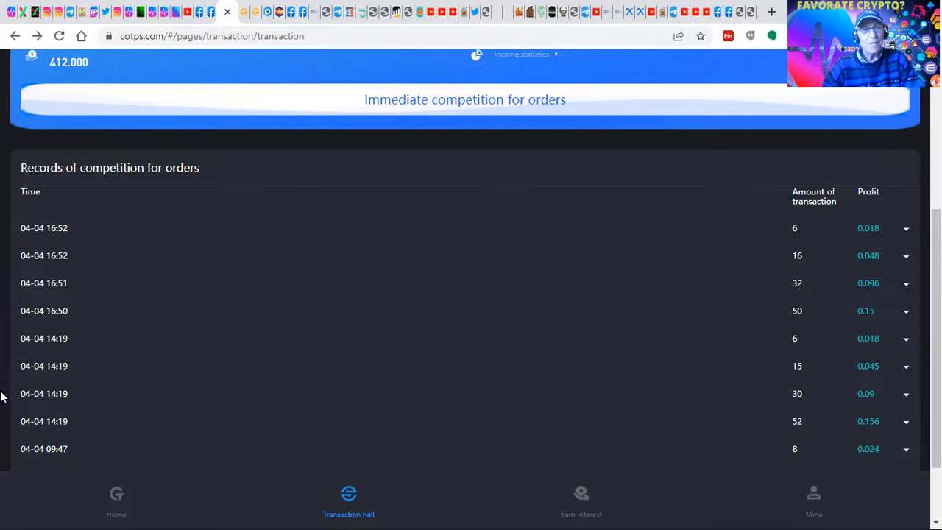
scroll(332, 228, up, 1)
scroll(343, 223, up, 2)
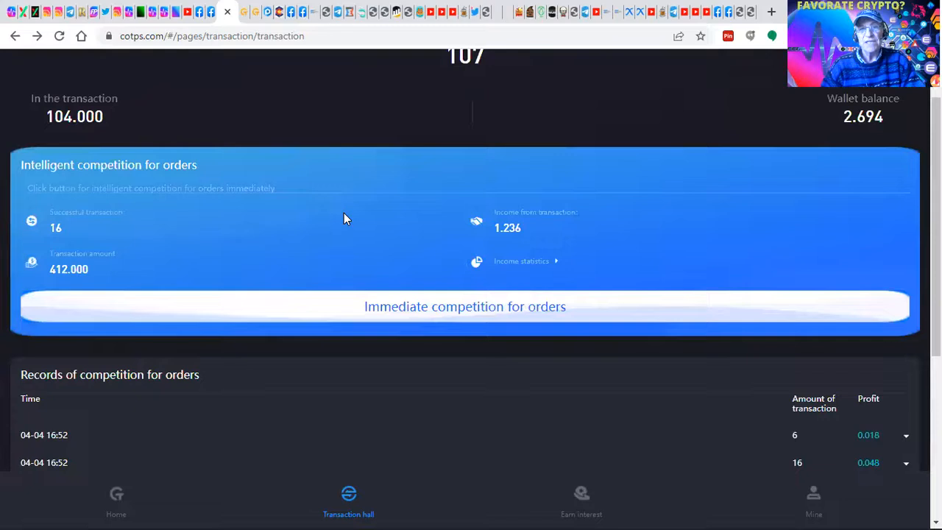
Dismiss the context menu, revisit income statistics, then switch to the COTPS company home page.
right_click(368, 163)
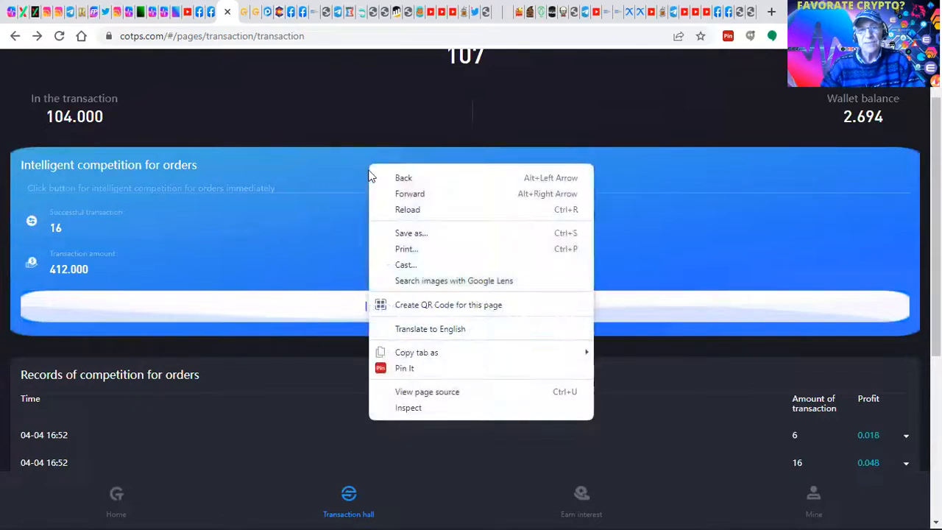
click(360, 172)
scroll(361, 172, up, 1)
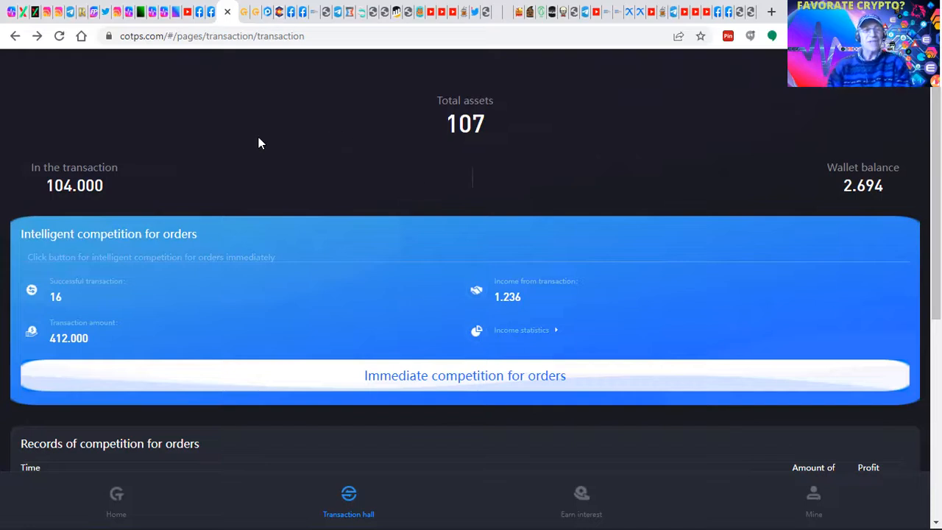
click(244, 15)
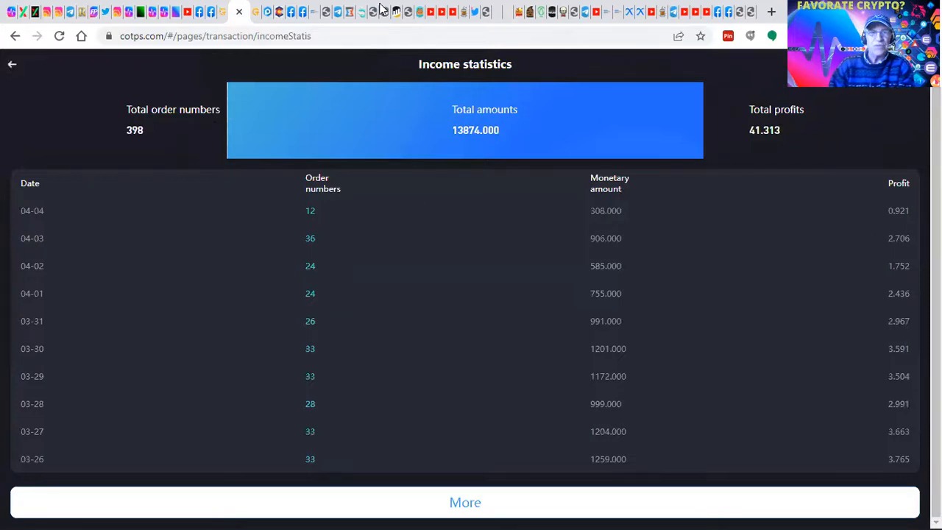
click(256, 13)
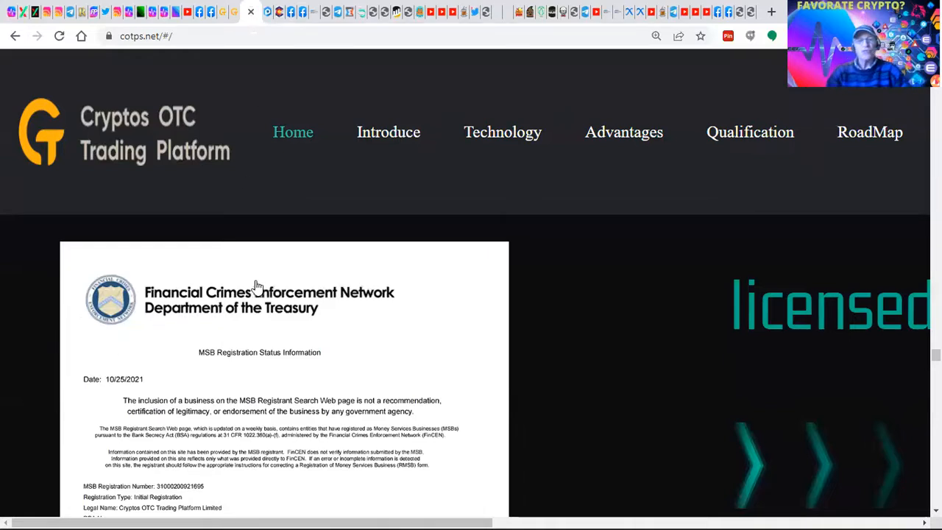
scroll(257, 303, down, 2)
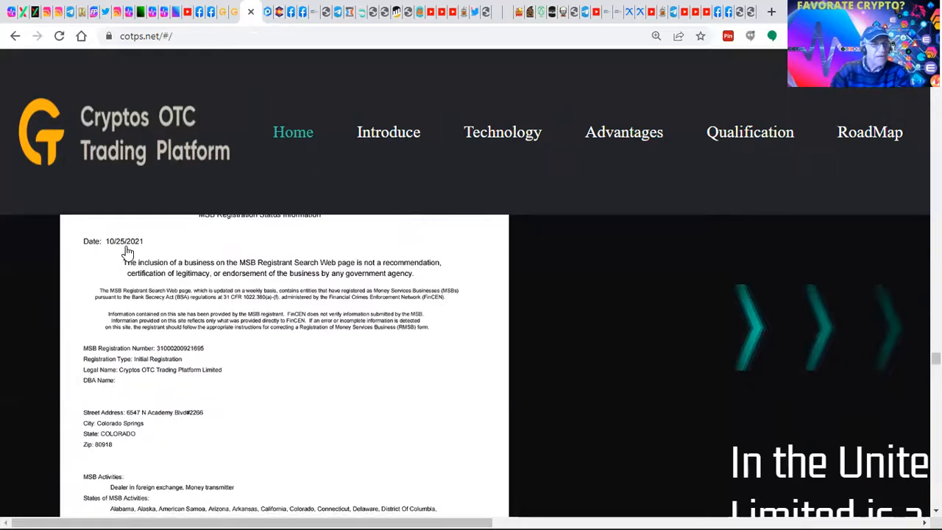
scroll(200, 338, down, 1)
scroll(199, 337, down, 1)
scroll(199, 339, down, 2)
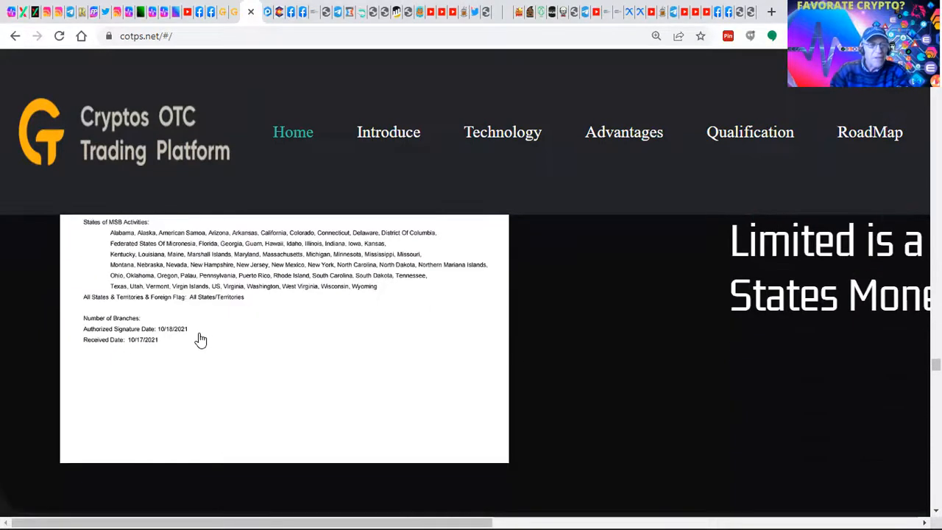
scroll(200, 339, down, 2)
scroll(201, 339, down, 2)
scroll(201, 337, down, 1)
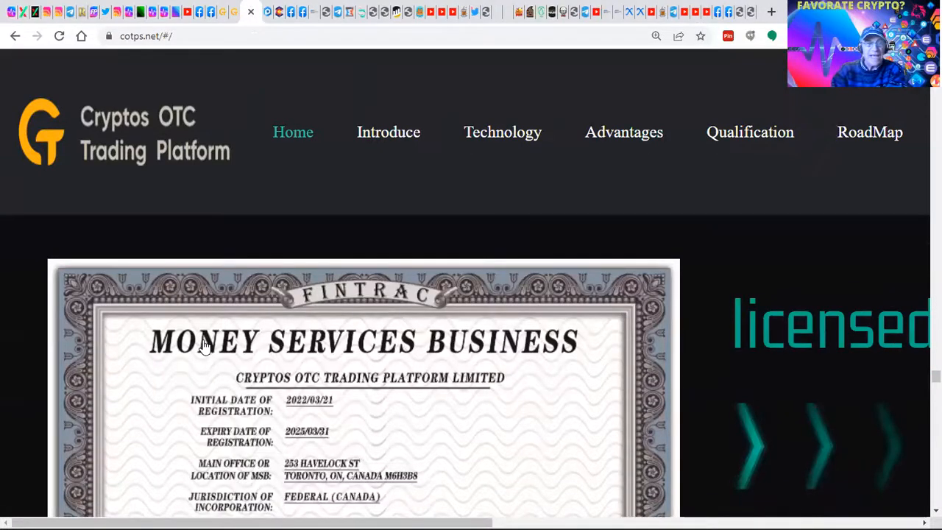
scroll(205, 347, down, 1)
scroll(205, 347, down, 2)
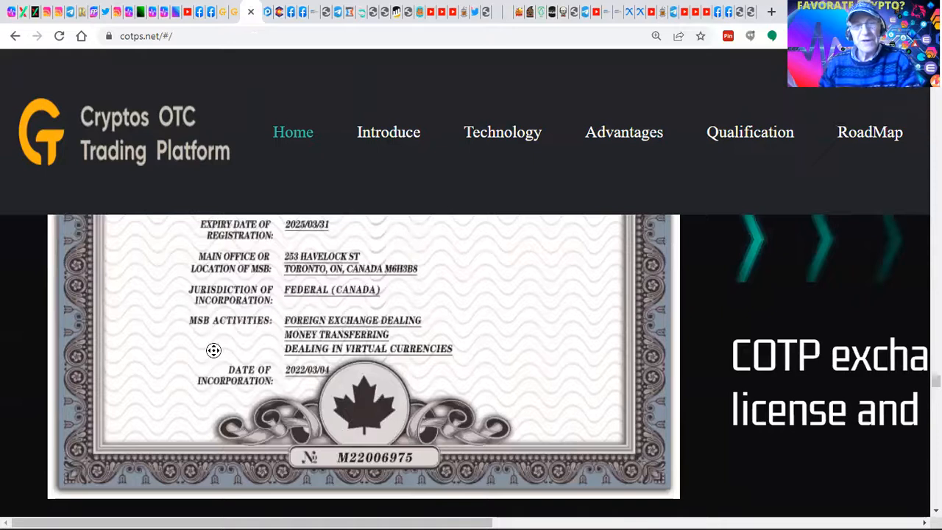
scroll(214, 358, up, 1)
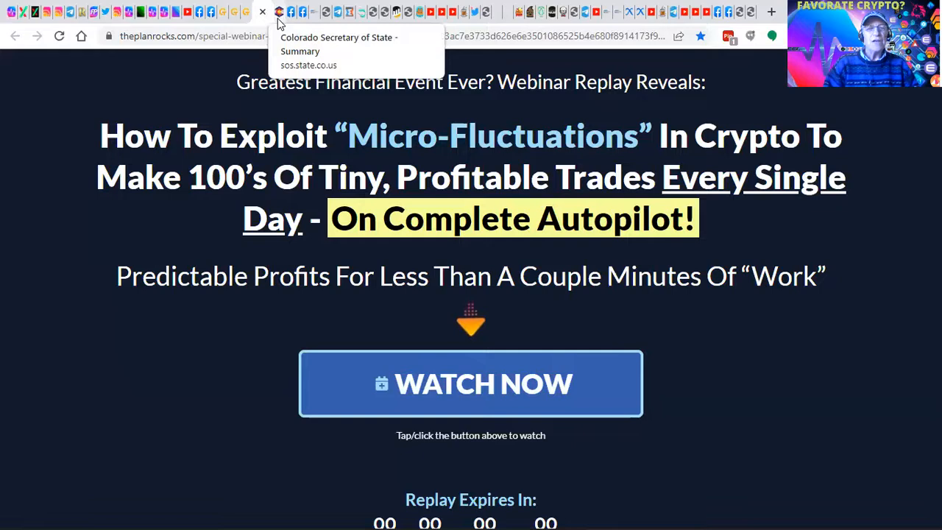
Switch to the Colorado Secretary of State summary for Cryptos OTC Trading Platform Limited.
click(279, 23)
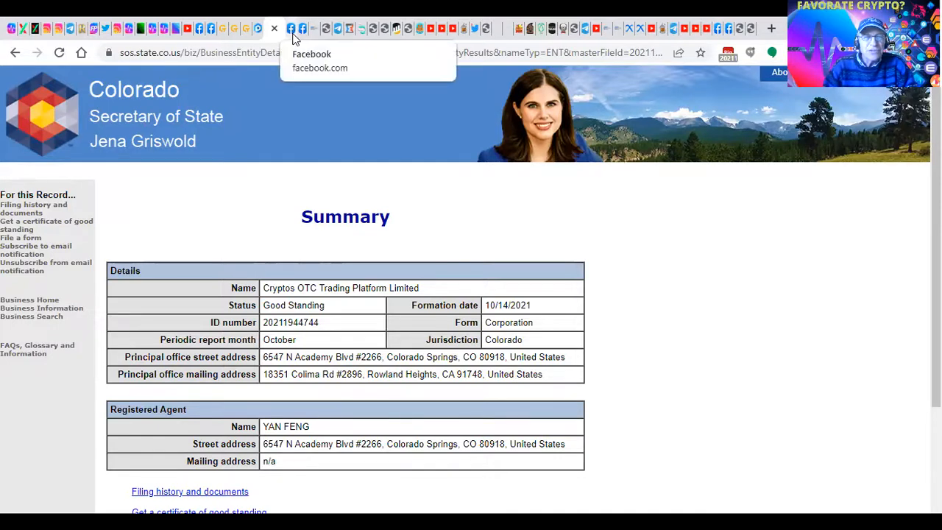
Switch to the Facebook photo post of the daily account-growth spreadsheet.
click(292, 29)
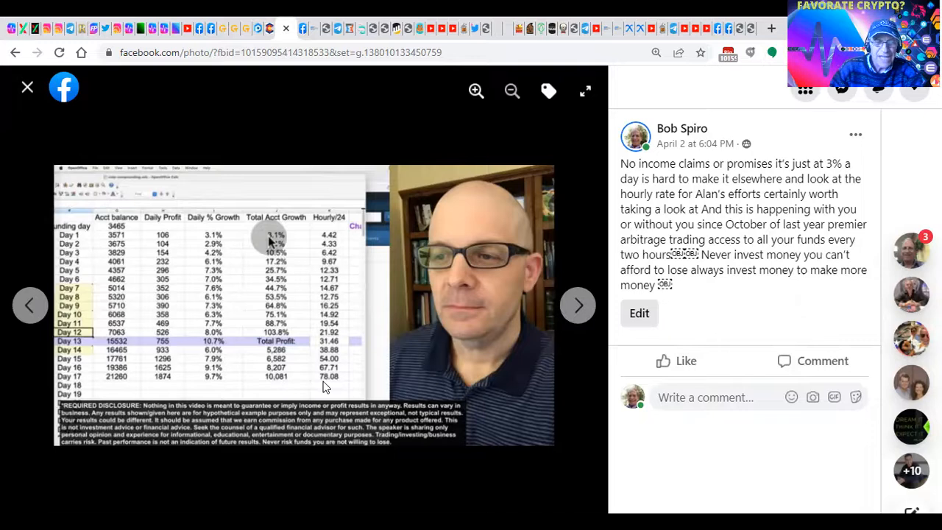
mouse_move(304, 304)
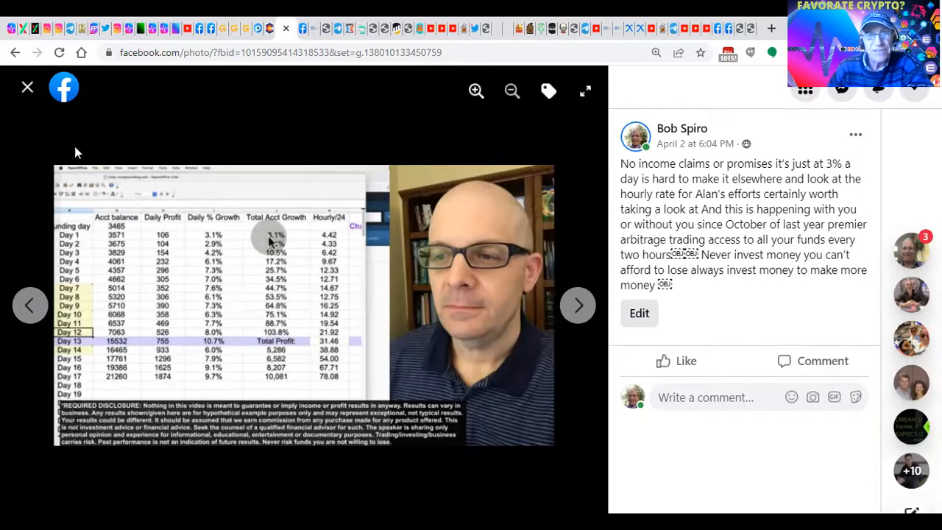
View the 136019 total assets transaction photo, then switch to the COTPS-Info-FINAL.pdf.
click(304, 37)
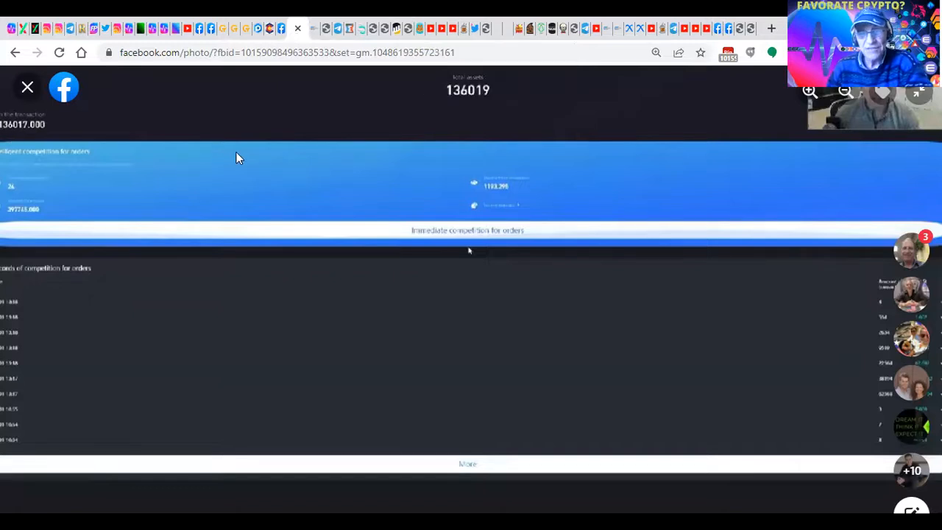
click(314, 28)
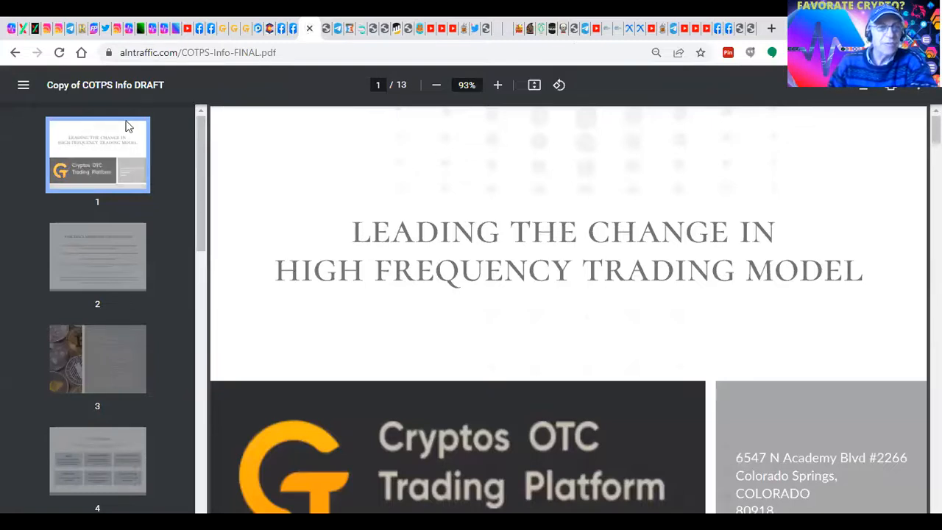
Switch to the OTC (COTP) Trading Info blog post with its videos and registration steps.
click(328, 33)
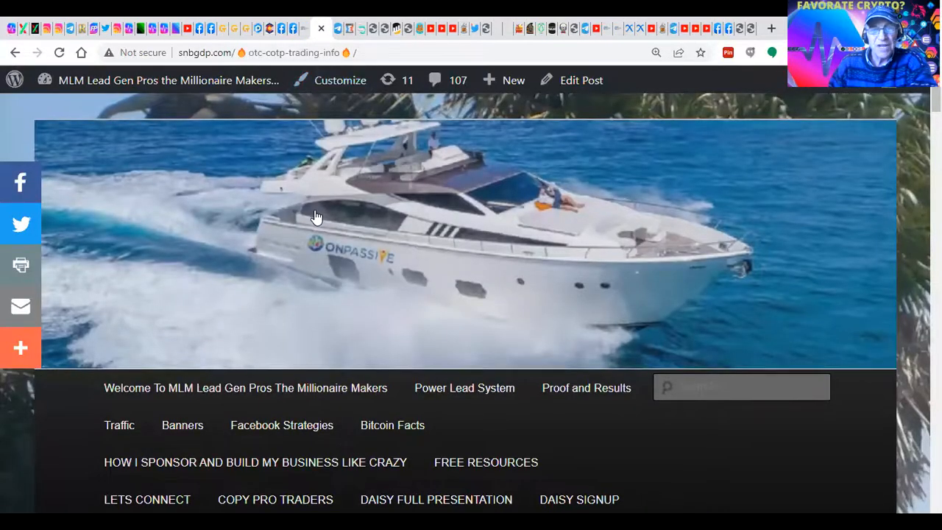
scroll(315, 217, down, 2)
scroll(280, 162, up, 2)
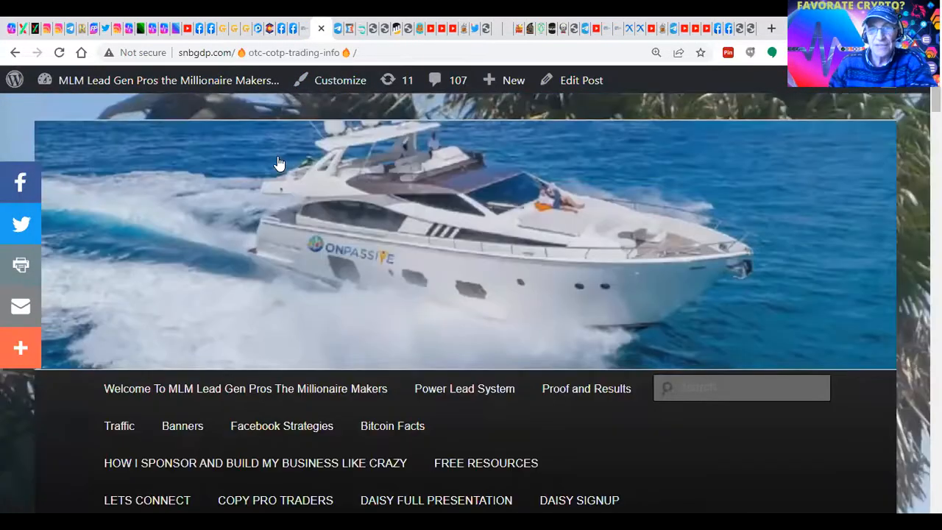
scroll(516, 221, down, 2)
scroll(497, 231, down, 4)
scroll(498, 232, down, 1)
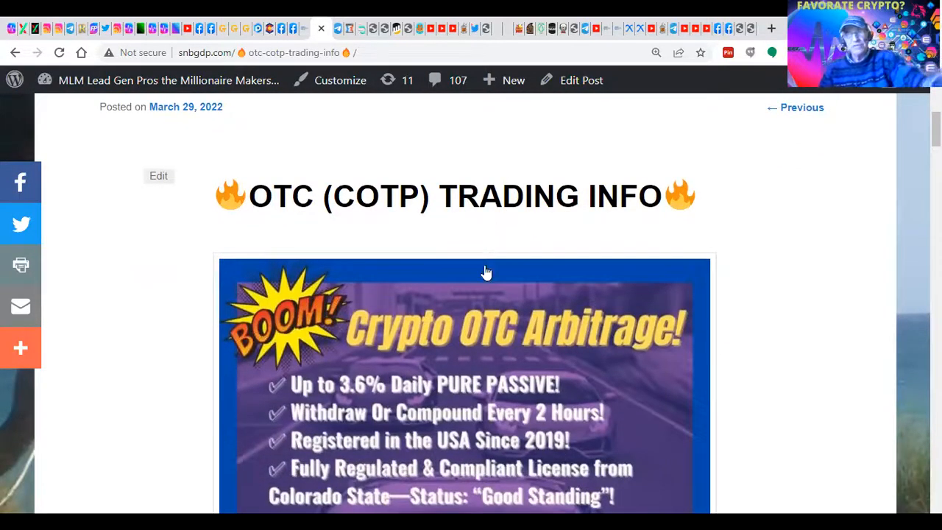
scroll(479, 287, down, 2)
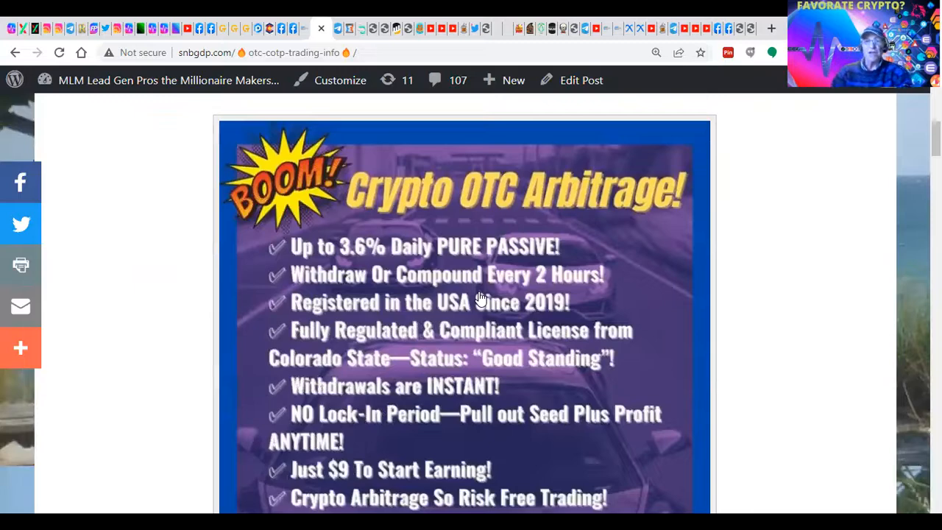
scroll(480, 299, down, 6)
scroll(481, 298, down, 4)
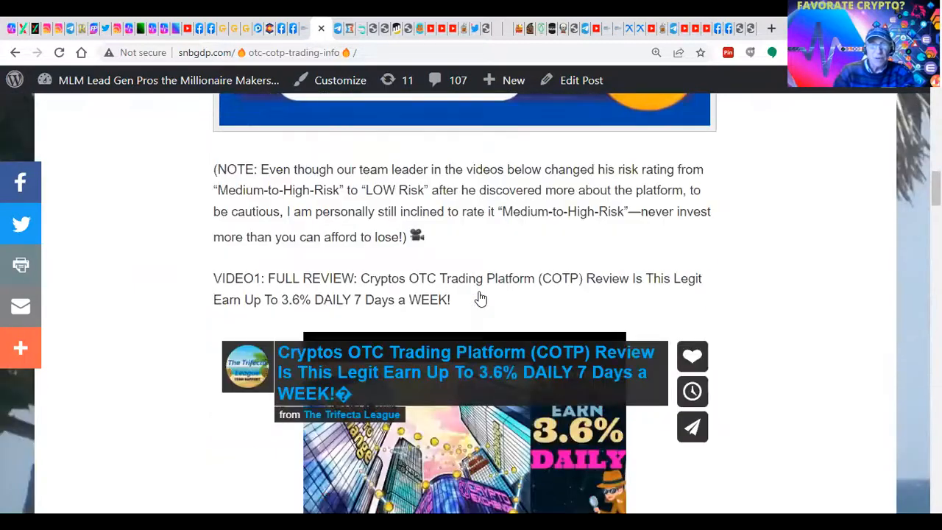
scroll(480, 298, down, 2)
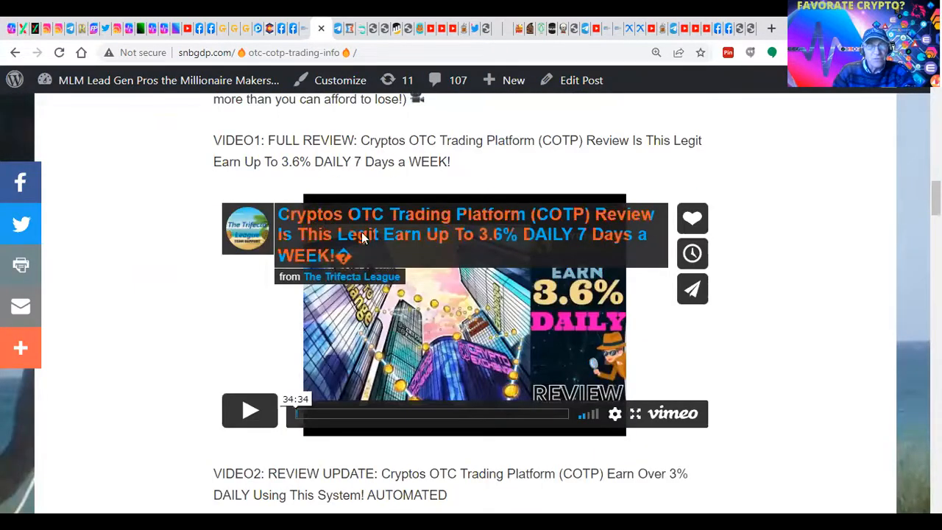
scroll(560, 323, down, 2)
scroll(560, 326, down, 4)
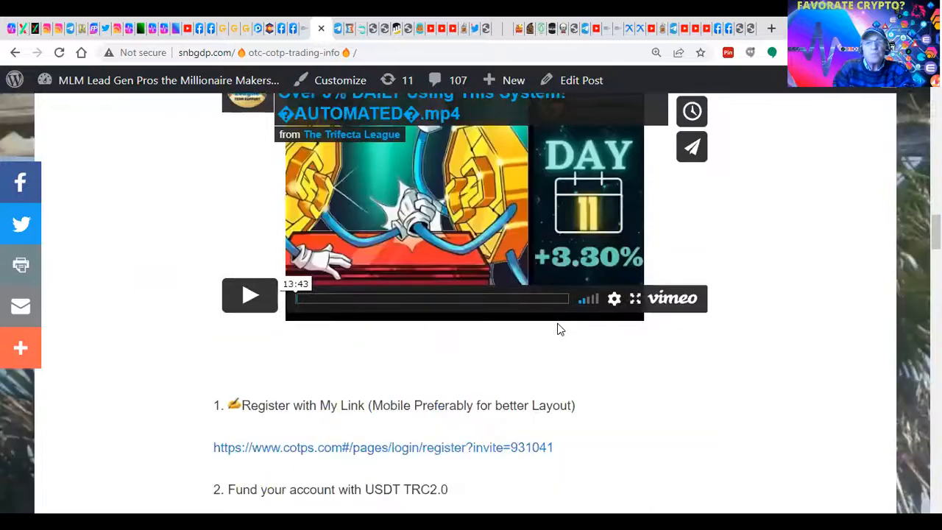
scroll(558, 324, up, 2)
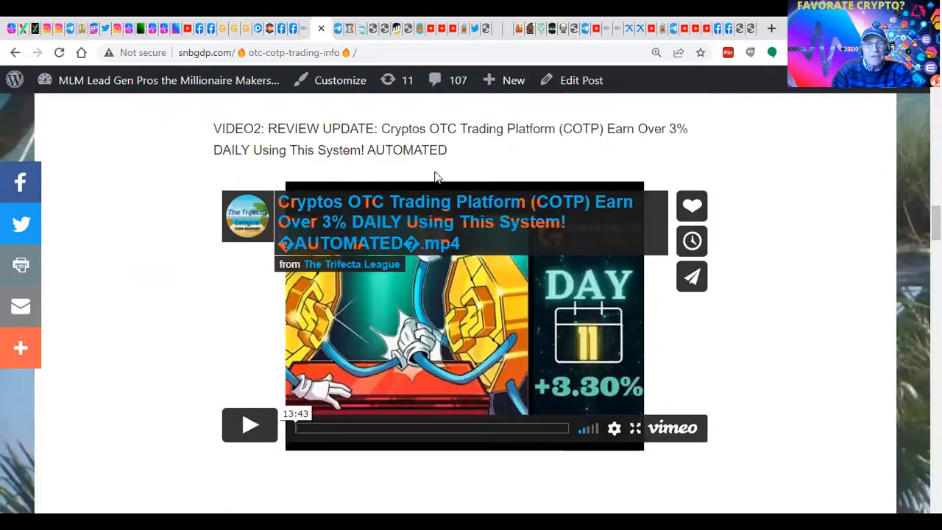
scroll(433, 329, down, 3)
scroll(431, 295, down, 1)
scroll(430, 235, up, 2)
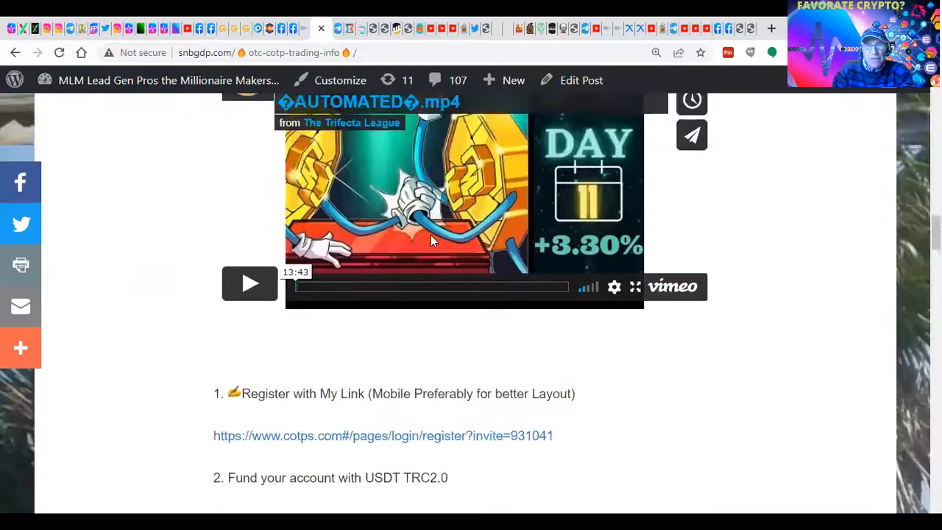
scroll(431, 235, up, 1)
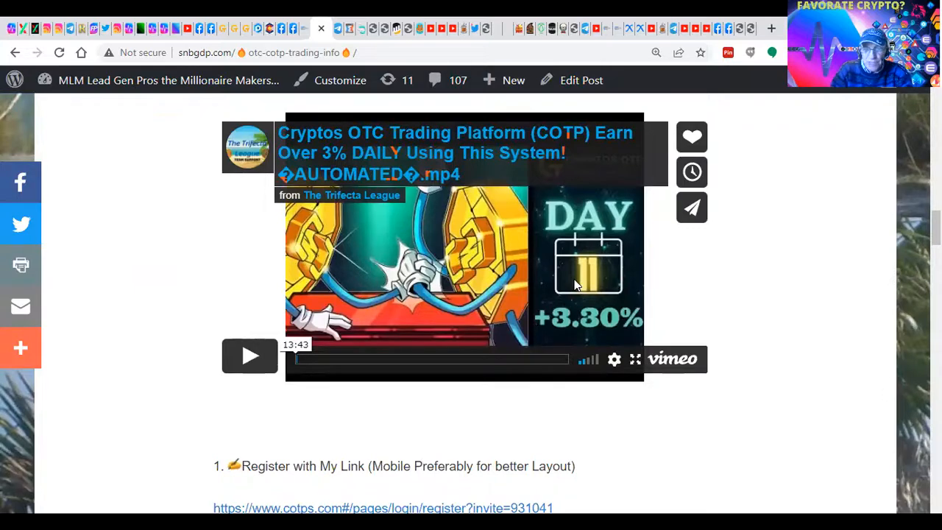
scroll(576, 286, up, 1)
scroll(576, 286, up, 1)
scroll(576, 286, down, 2)
scroll(577, 286, down, 2)
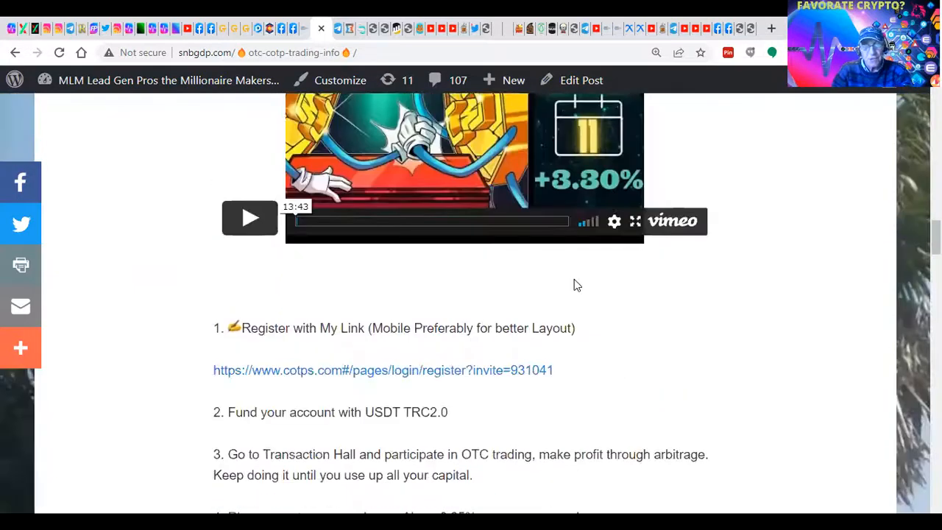
scroll(576, 285, down, 2)
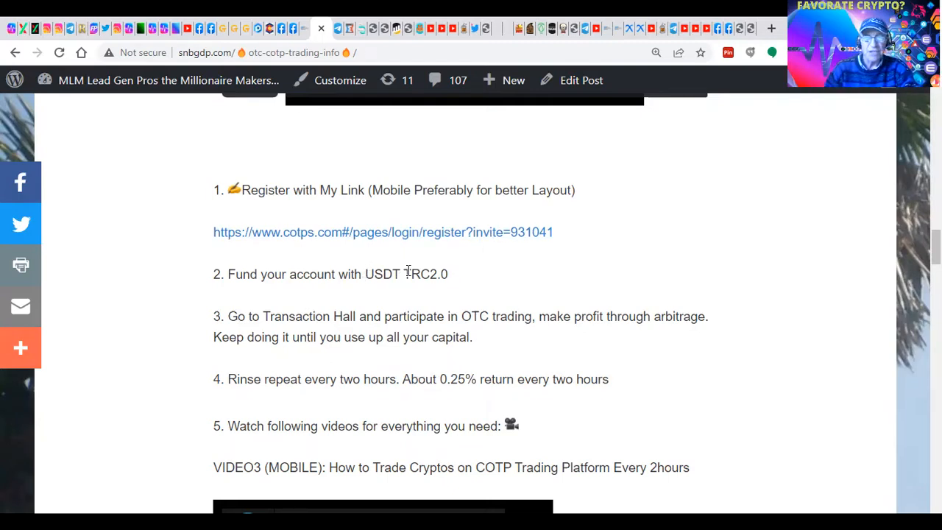
scroll(410, 287, down, 1)
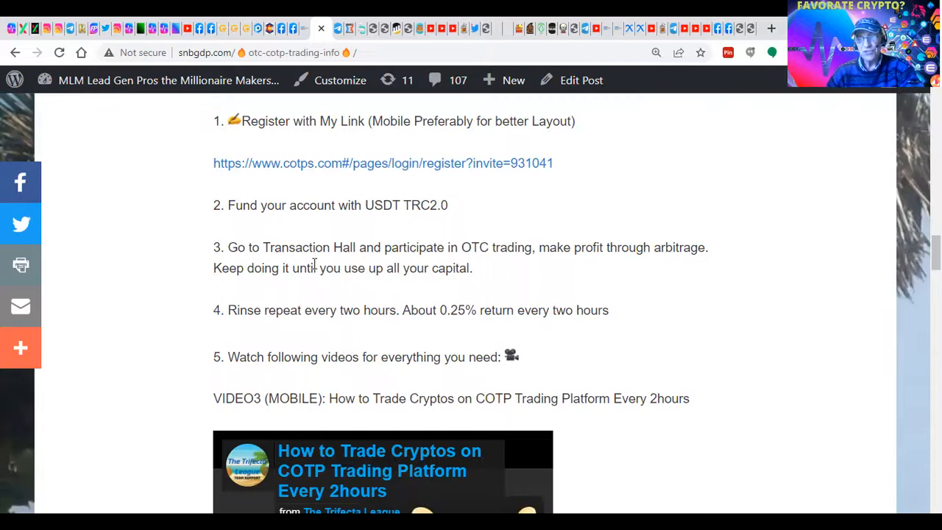
scroll(314, 263, down, 1)
scroll(314, 270, down, 1)
scroll(314, 270, down, 1)
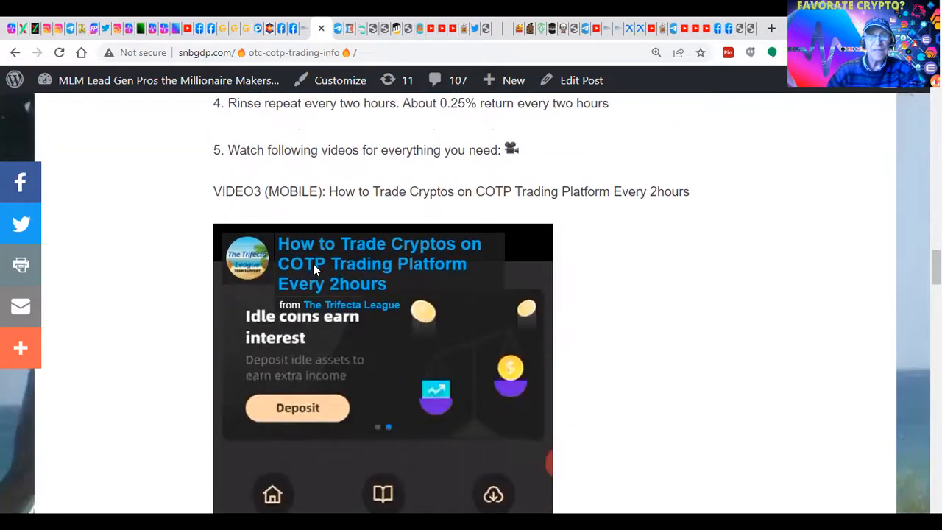
scroll(314, 270, up, 1)
scroll(314, 270, down, 3)
scroll(313, 270, down, 1)
scroll(310, 270, down, 4)
scroll(309, 270, down, 2)
scroll(309, 270, down, 2)
scroll(309, 270, down, 3)
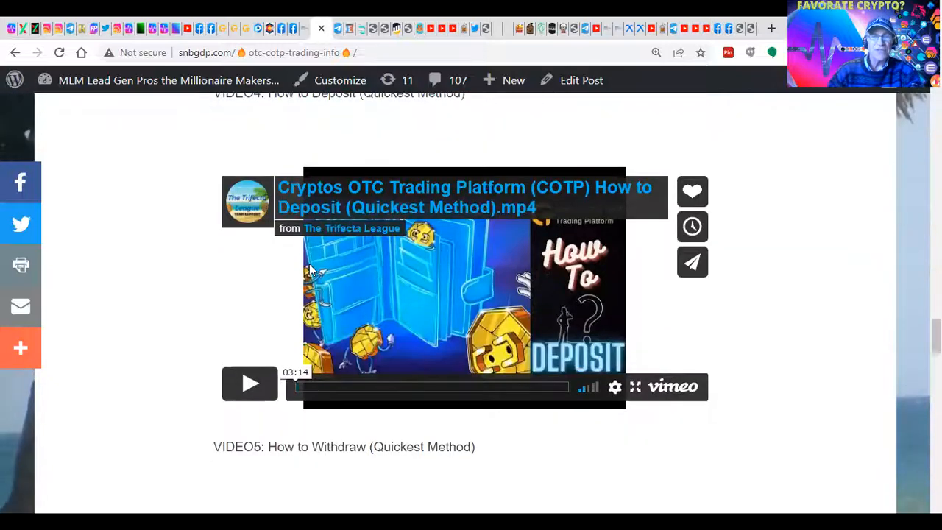
scroll(309, 271, down, 4)
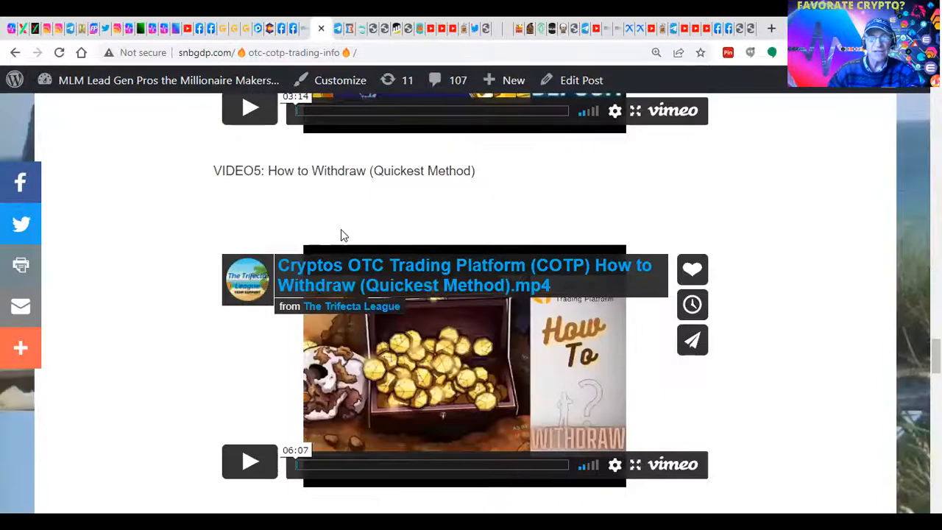
scroll(341, 232, up, 4)
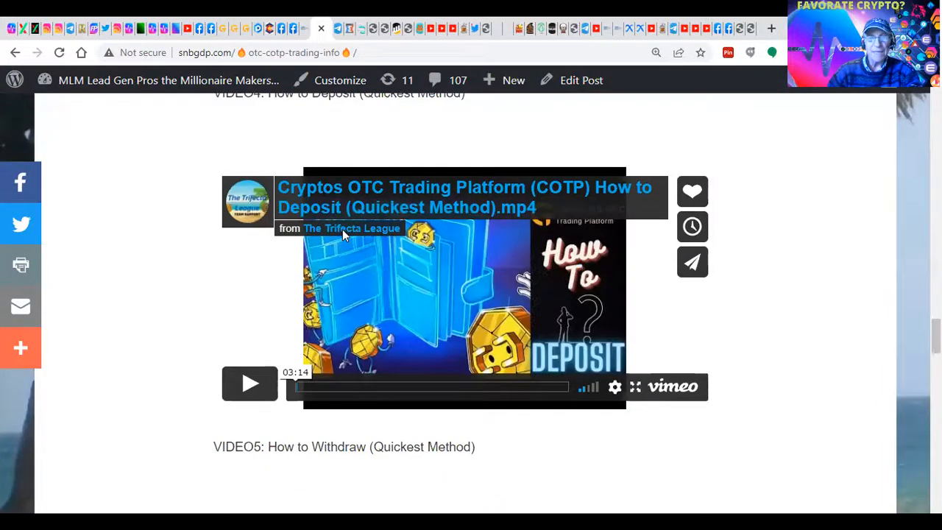
scroll(342, 229, down, 5)
scroll(343, 229, down, 1)
scroll(342, 228, down, 2)
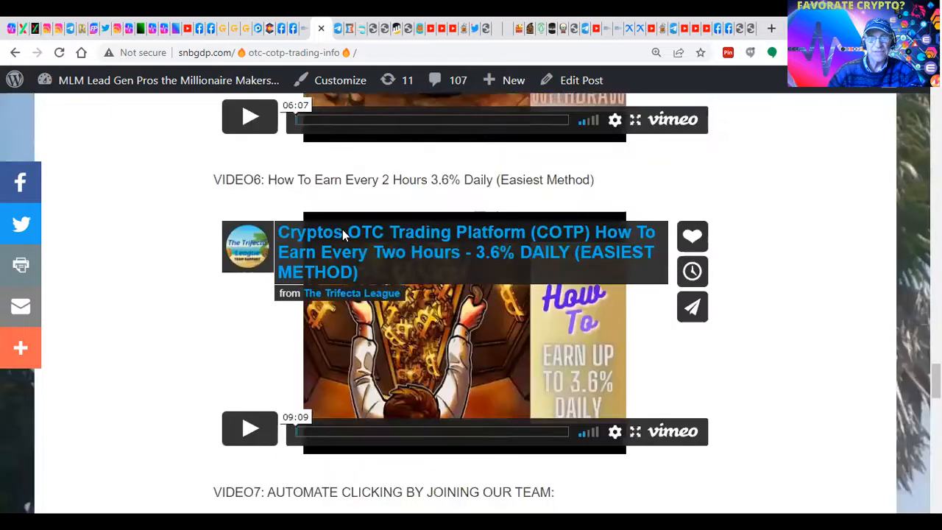
scroll(342, 234, down, 2)
scroll(342, 235, down, 1)
scroll(343, 234, down, 2)
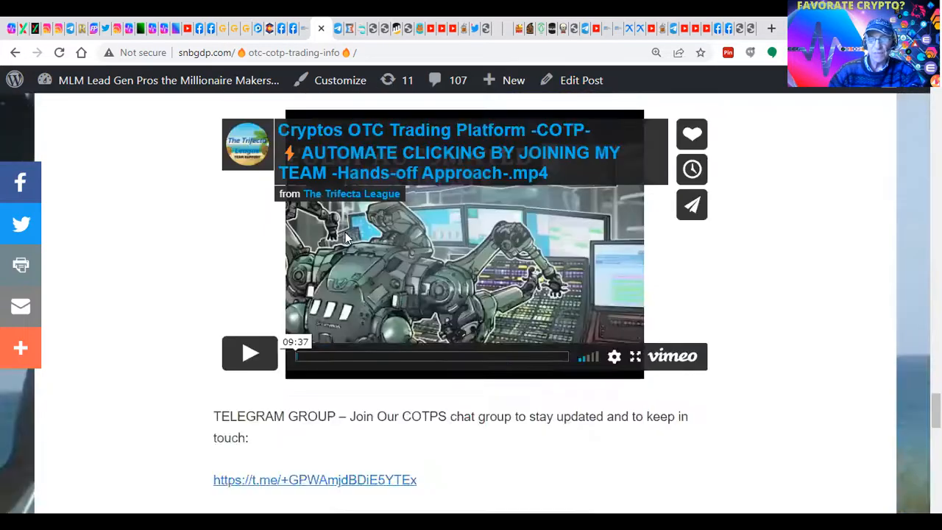
scroll(345, 237, down, 2)
scroll(345, 237, down, 2)
scroll(346, 237, down, 1)
scroll(346, 237, up, 3)
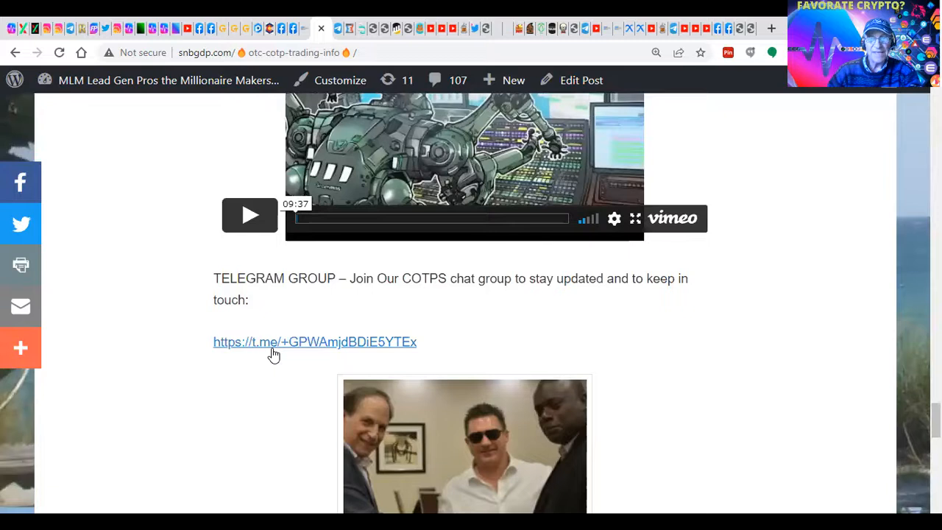
click(338, 30)
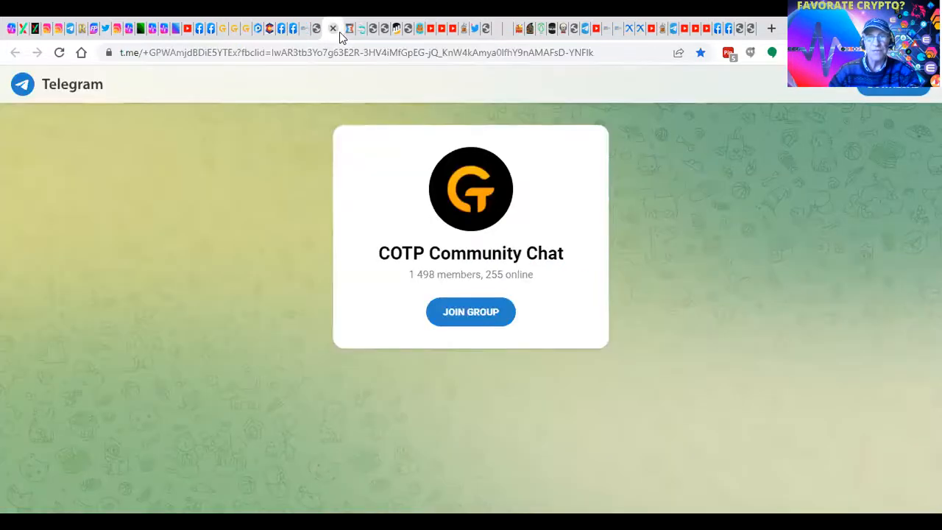